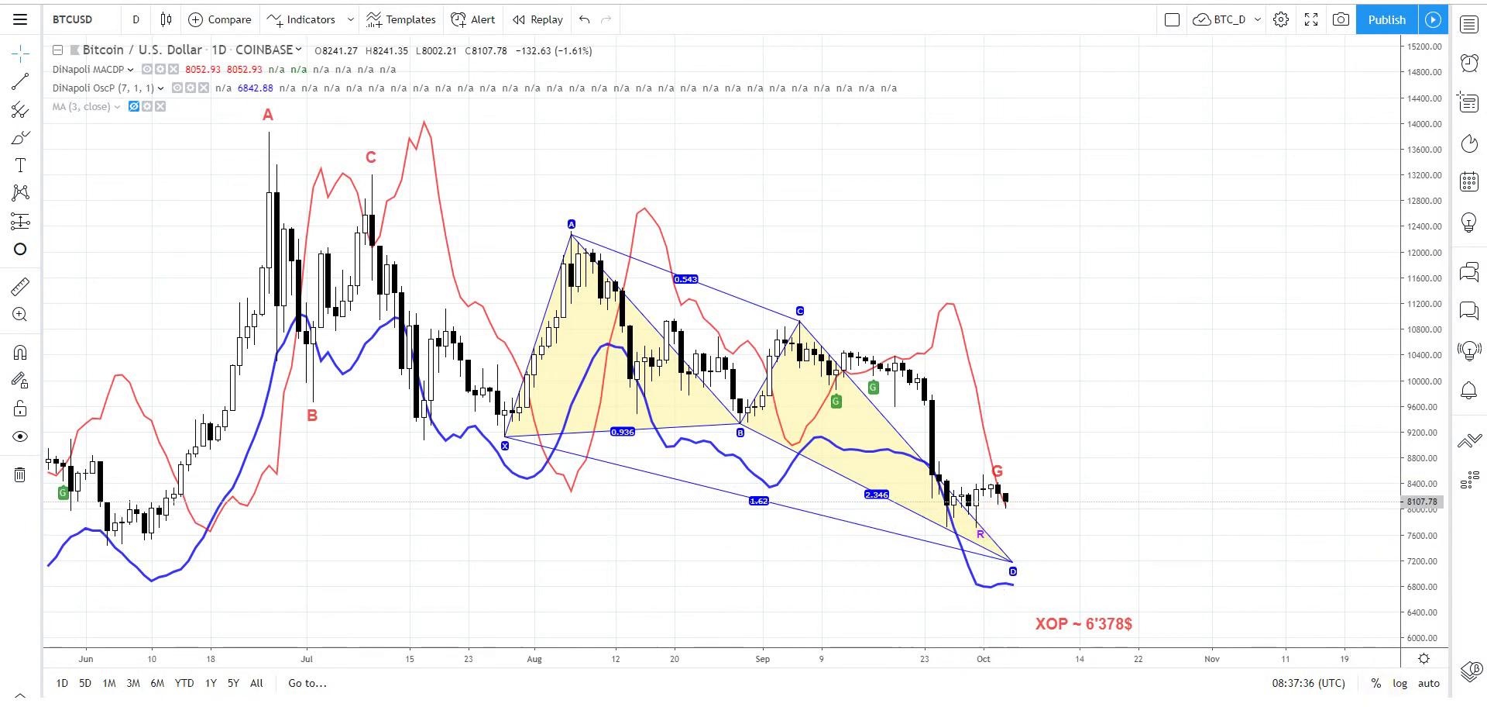
Reveal the hidden system tray icons and open the screen recorder's context menu.
click(1321, 697)
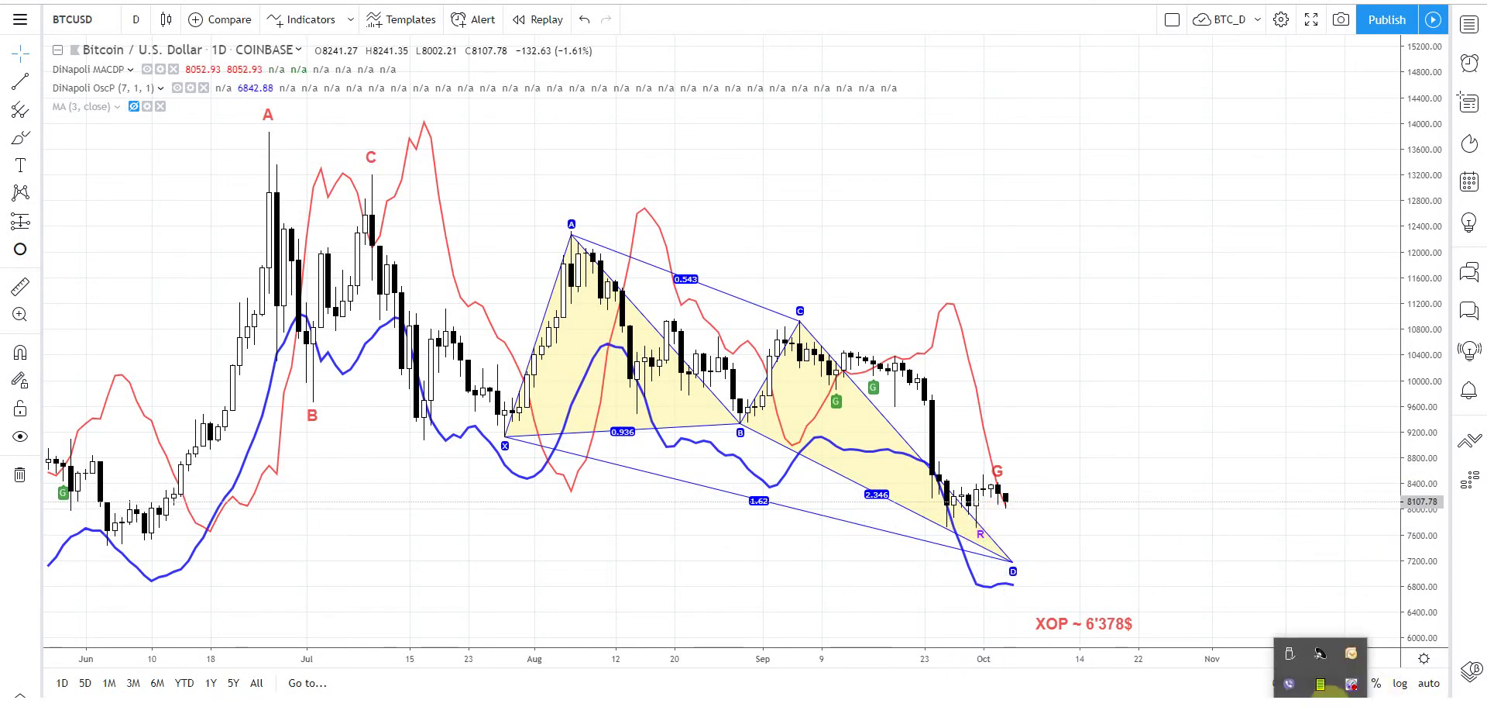
right_click(1349, 686)
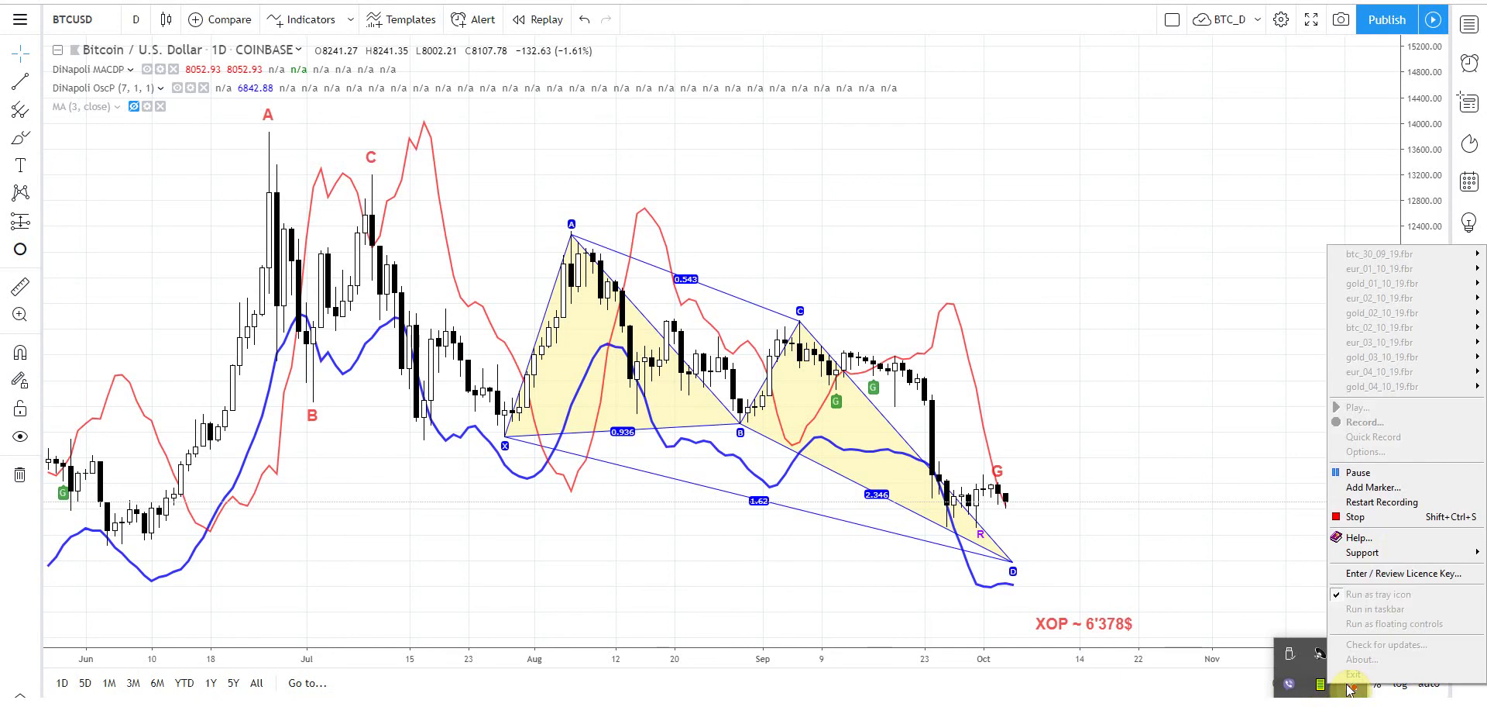
Pause the FlashBack screen recording from its tray menu.
click(1368, 480)
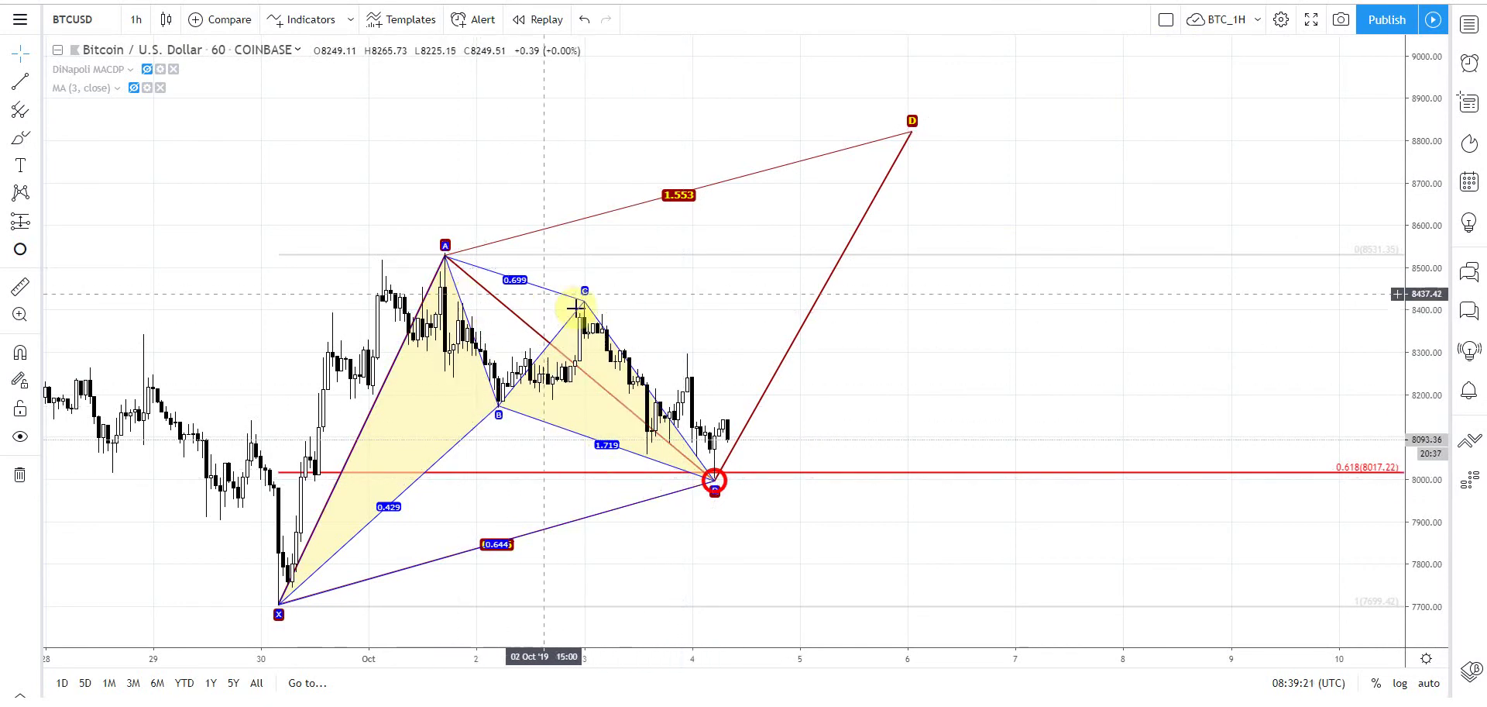
click(714, 482)
click(716, 483)
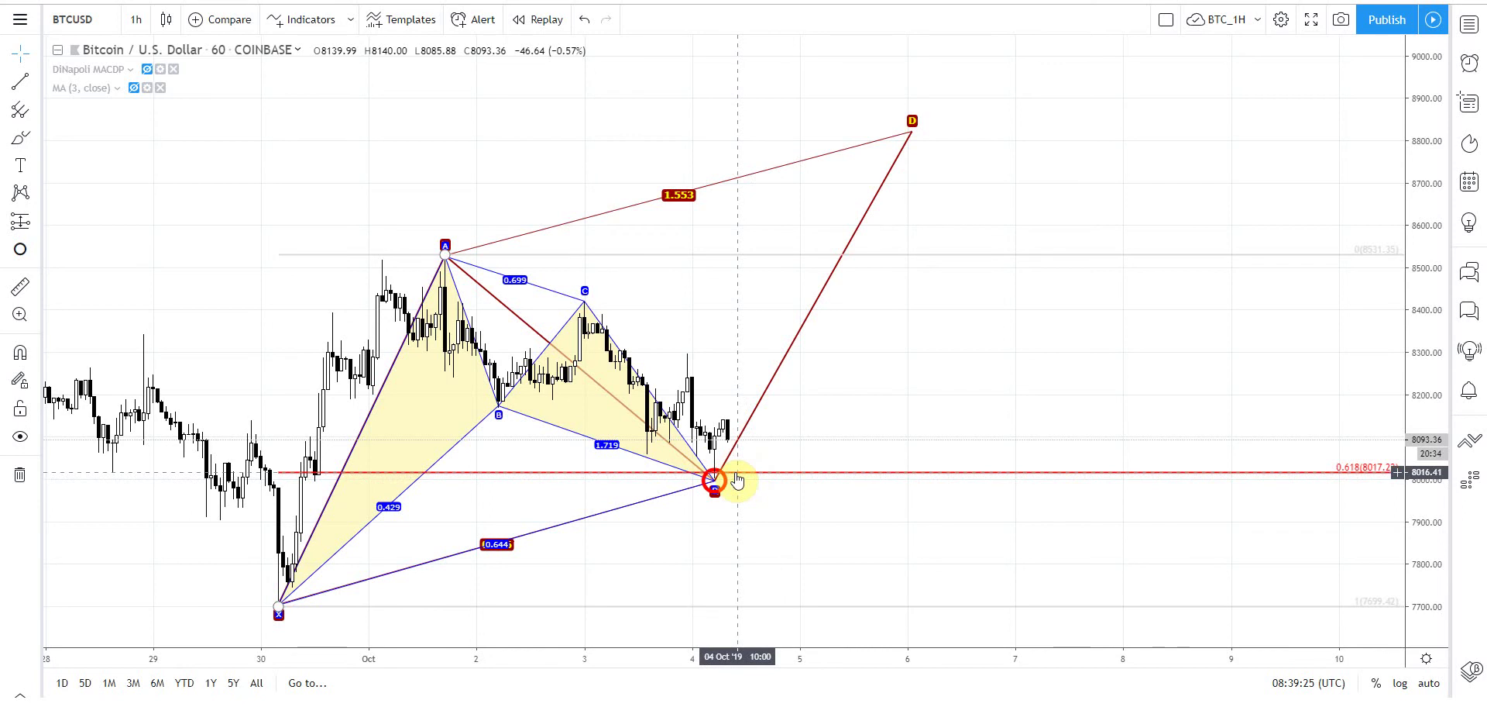
click(730, 472)
click(728, 485)
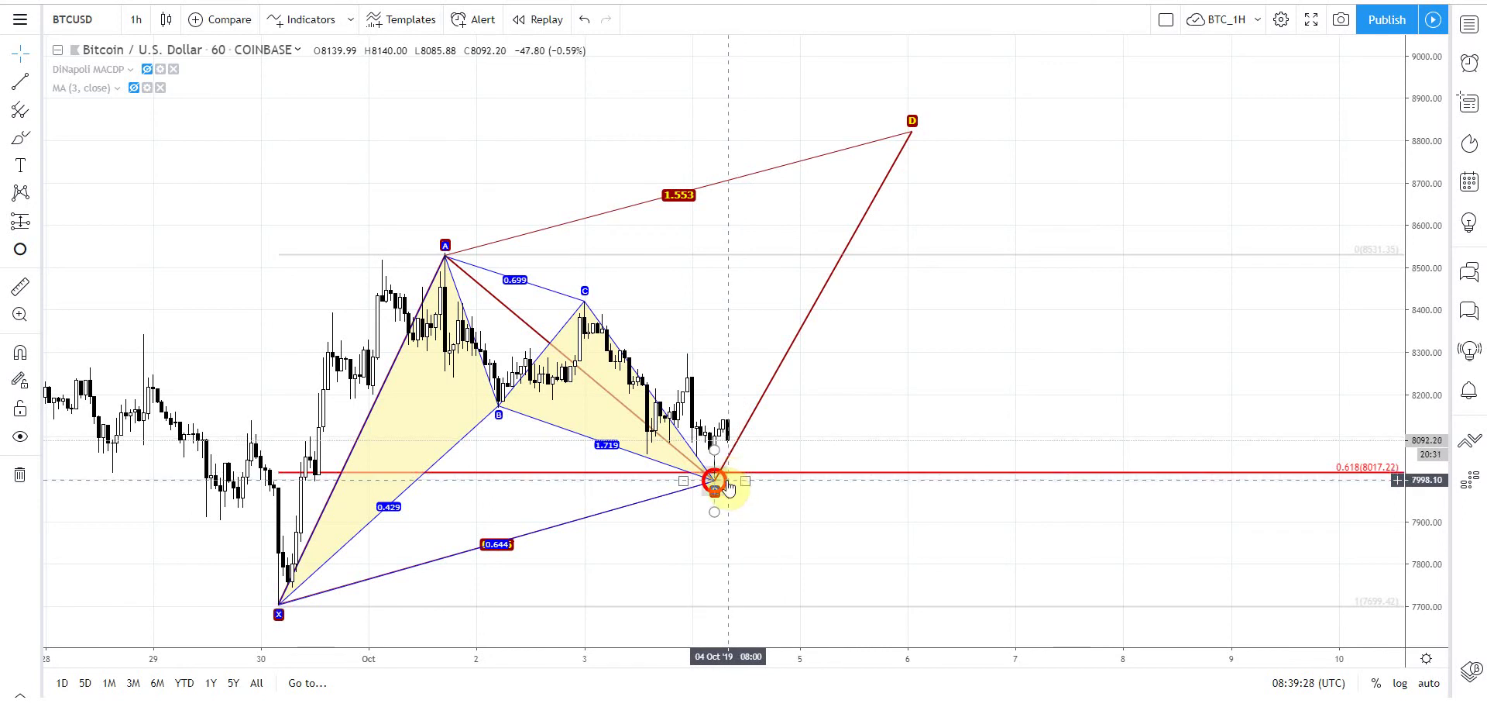
click(759, 486)
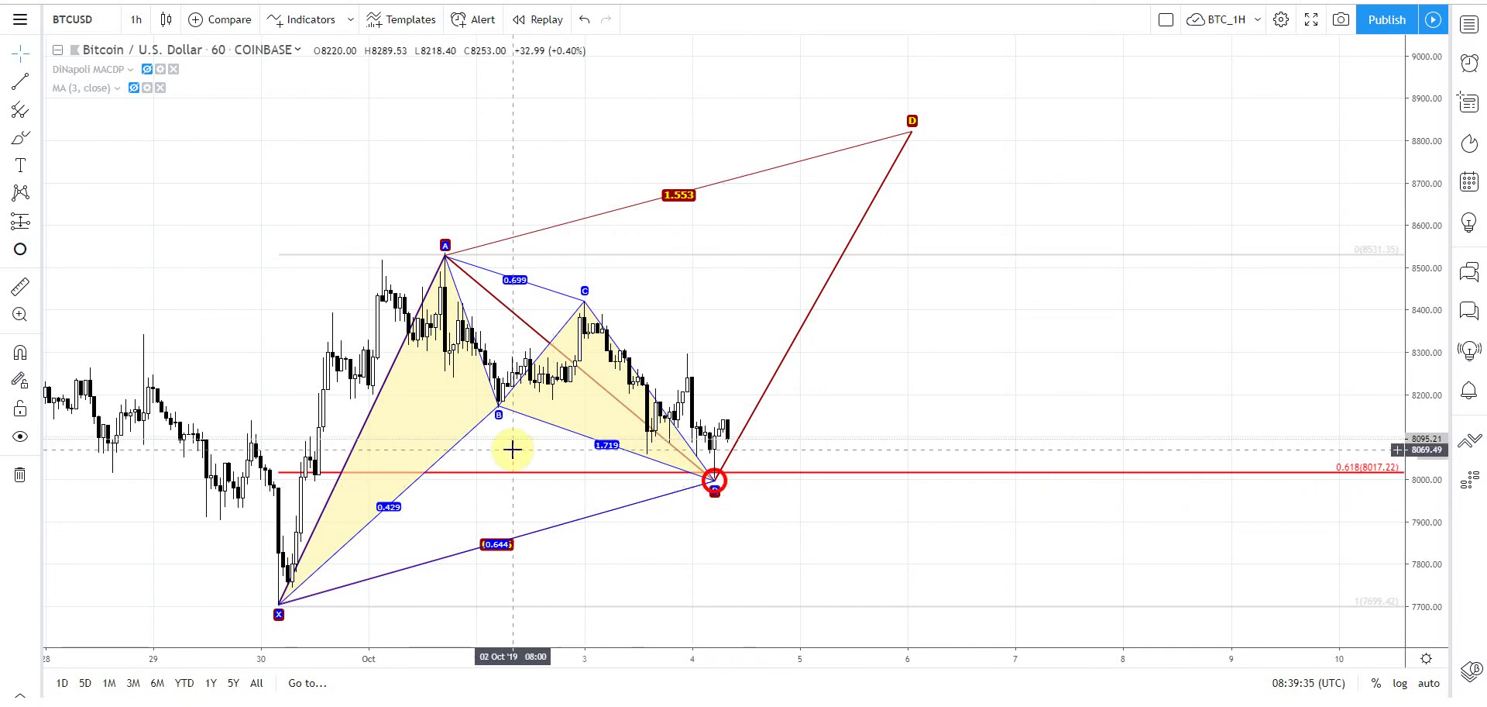
click(485, 385)
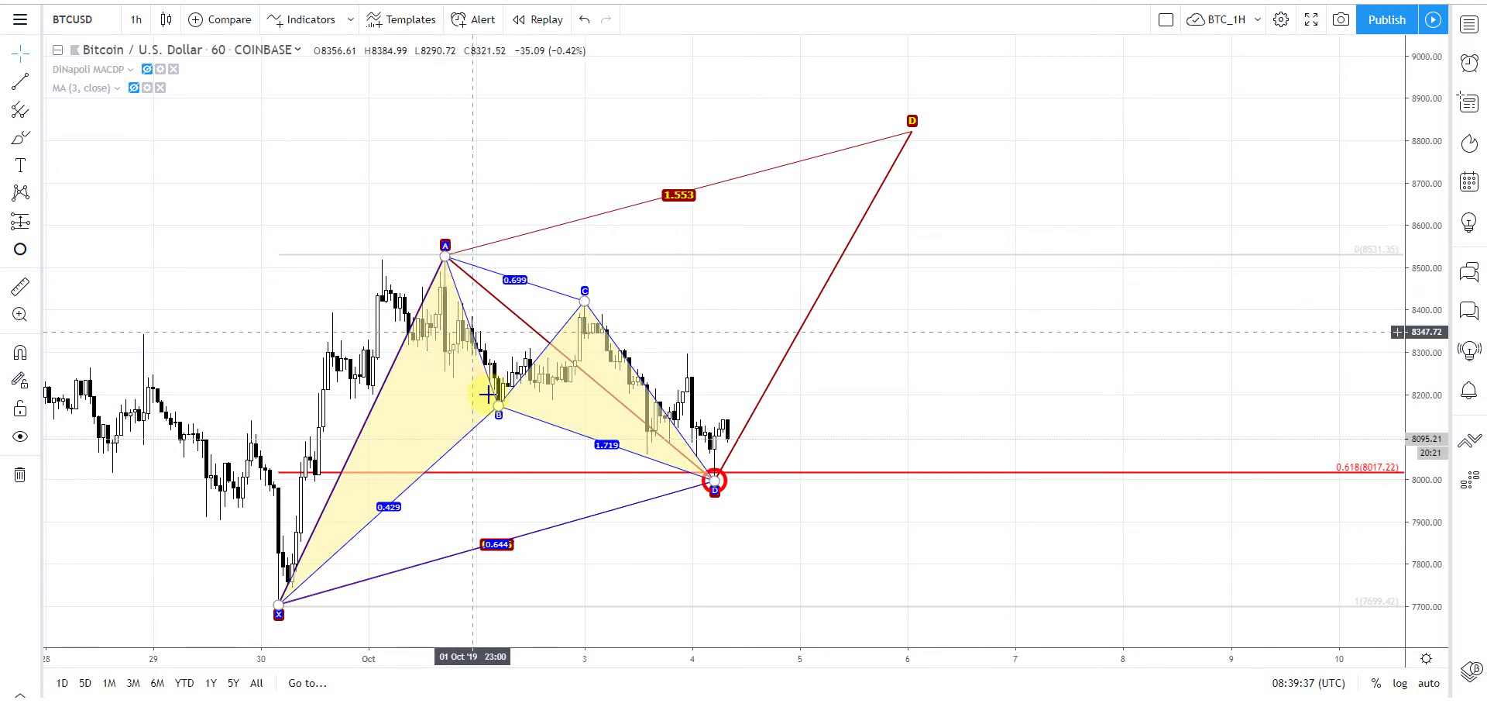
click(710, 476)
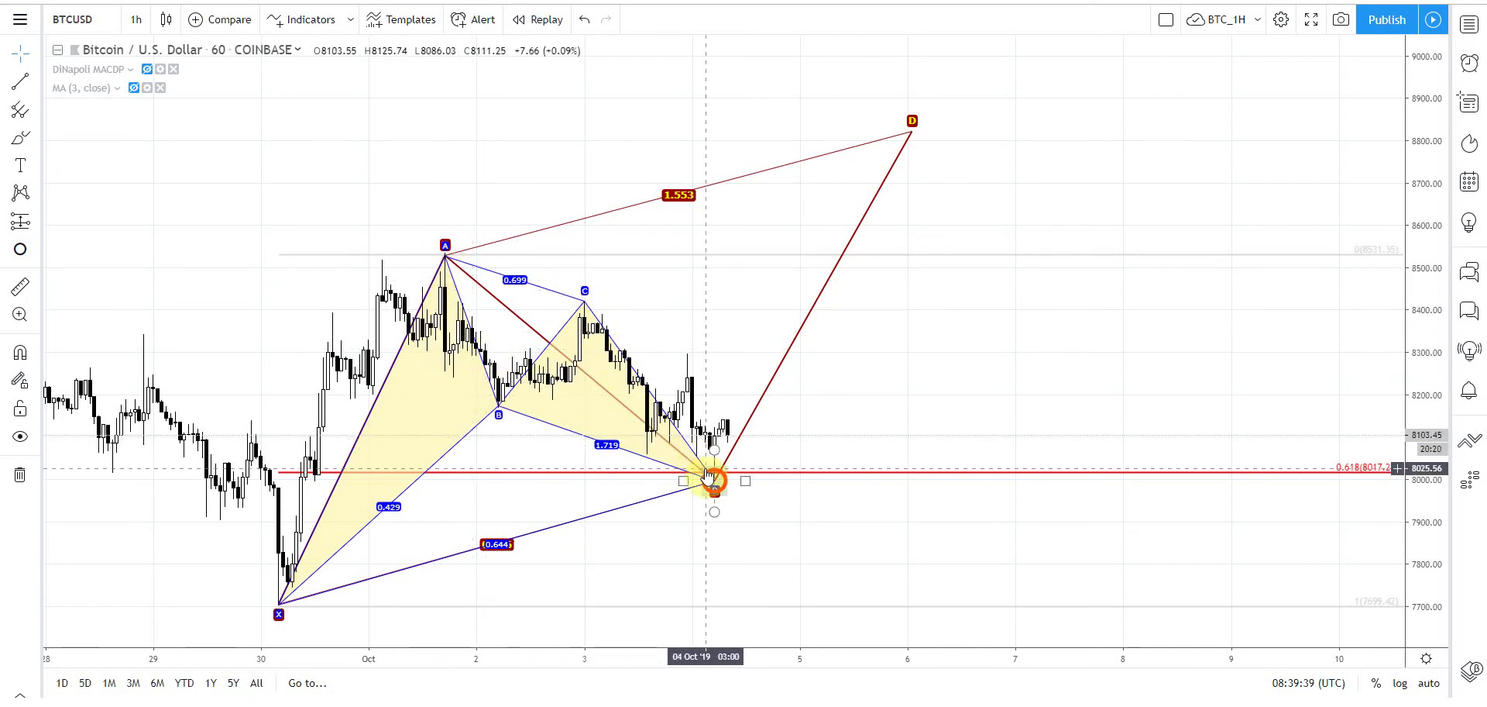
click(869, 478)
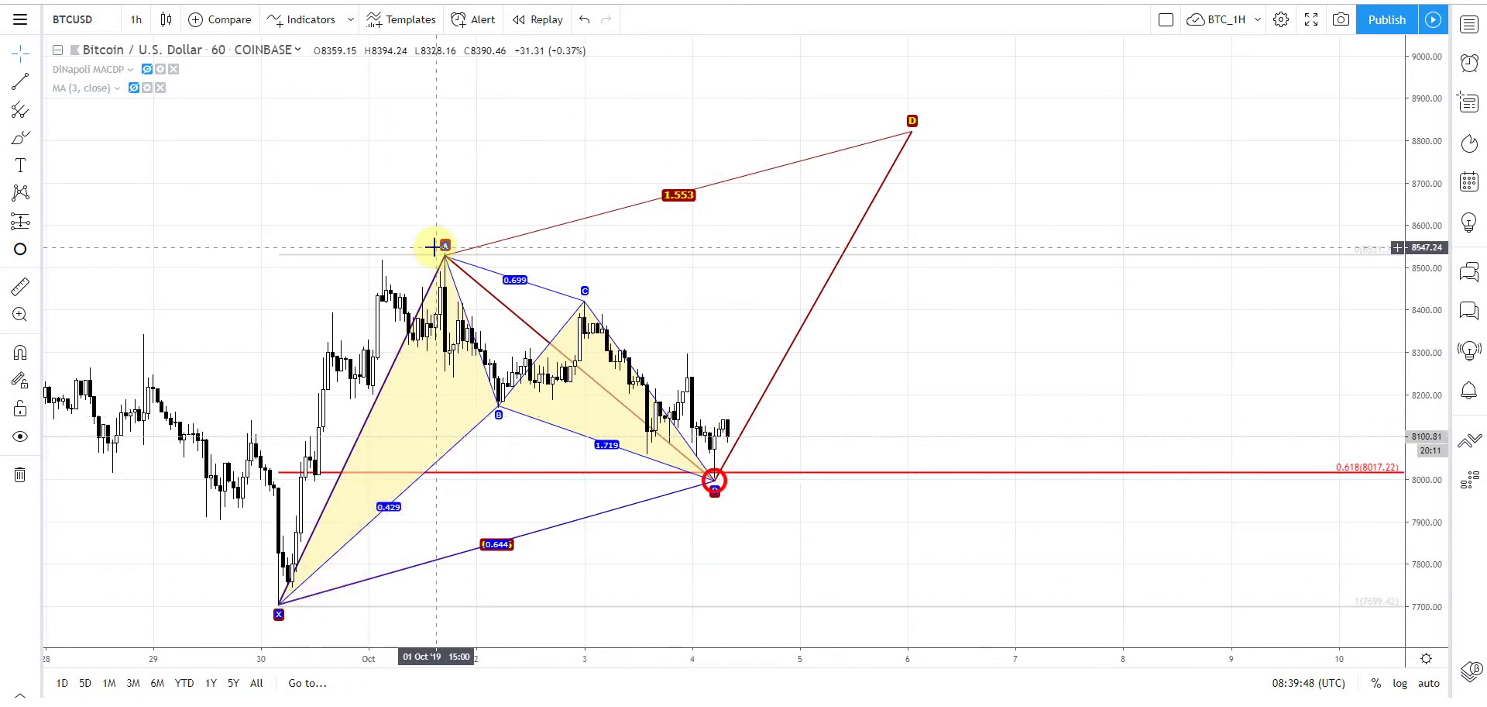
click(728, 469)
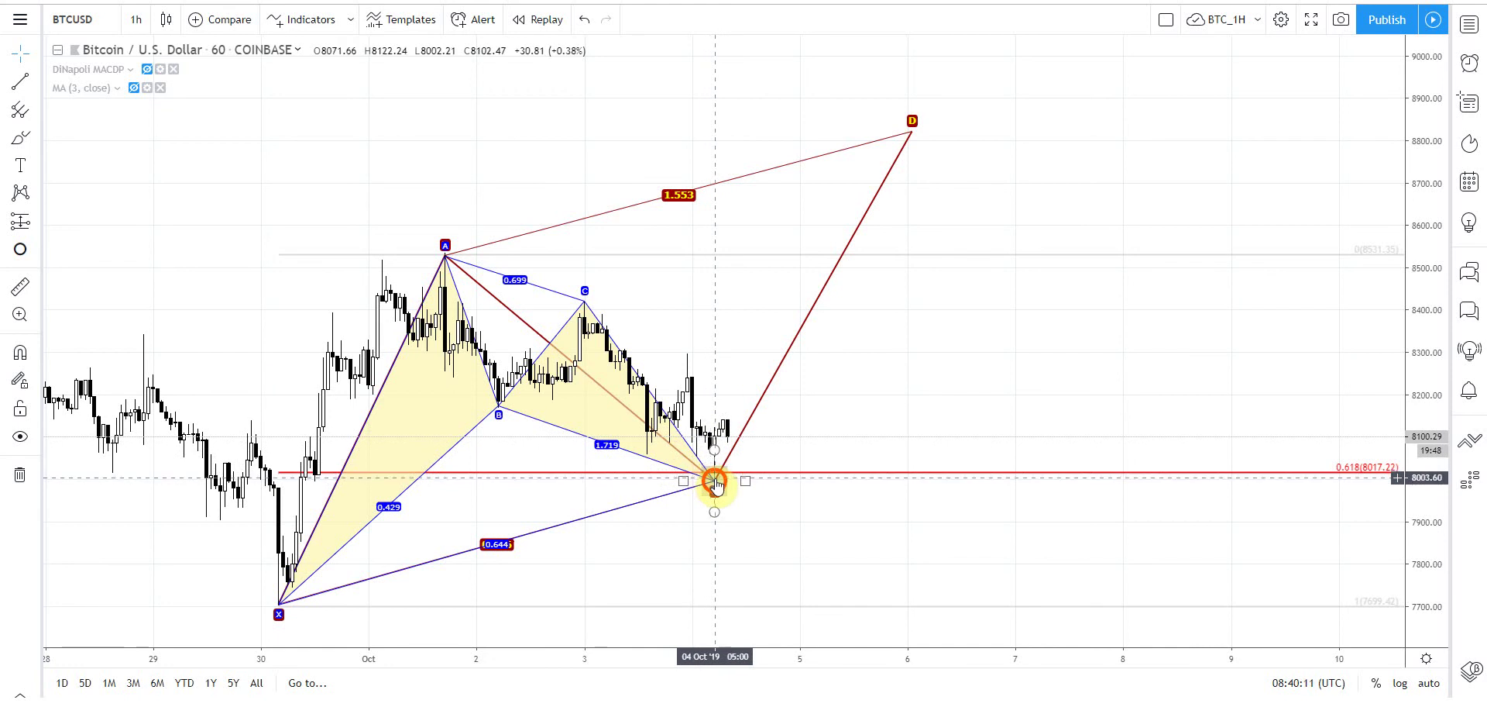
click(714, 480)
click(724, 425)
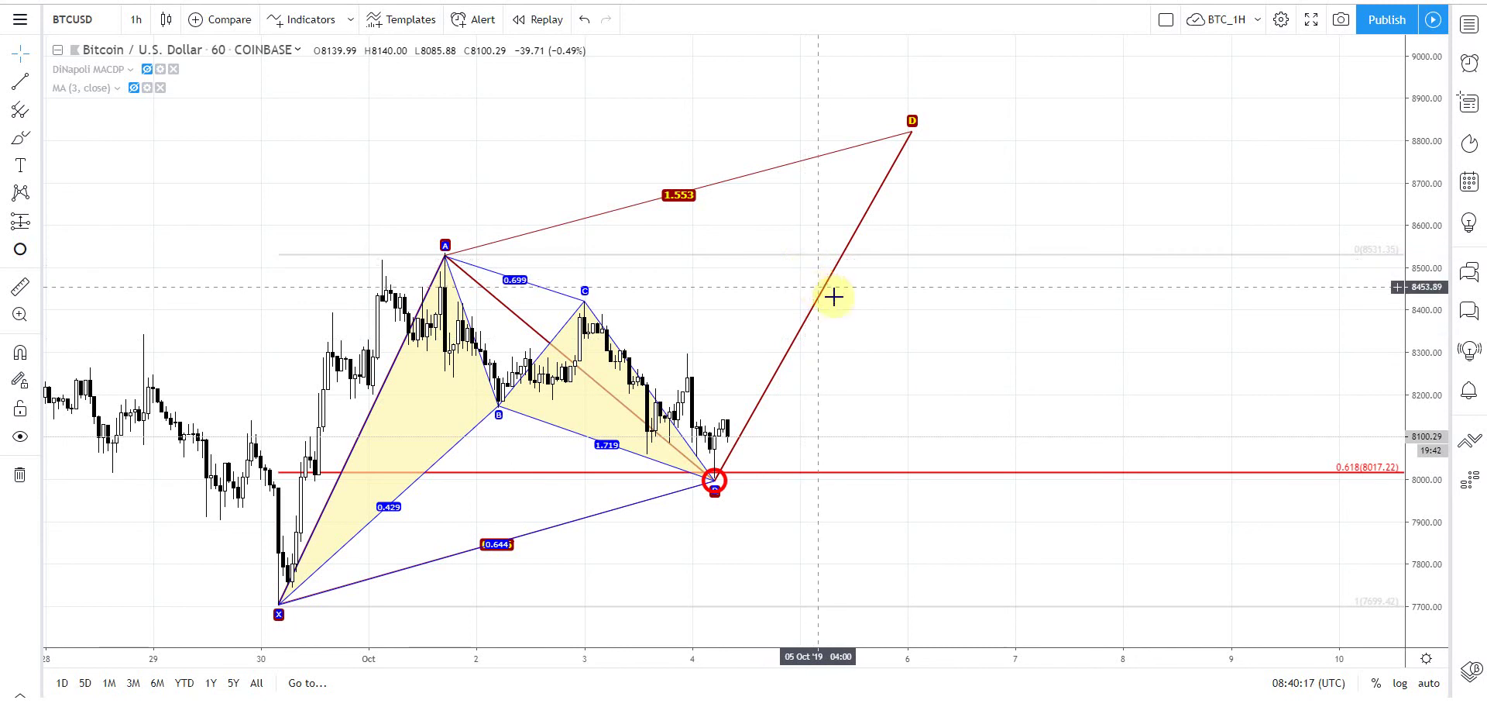
mouse_move(862, 344)
mouse_down()
mouse_move(989, 332)
mouse_move(954, 379)
mouse_up()
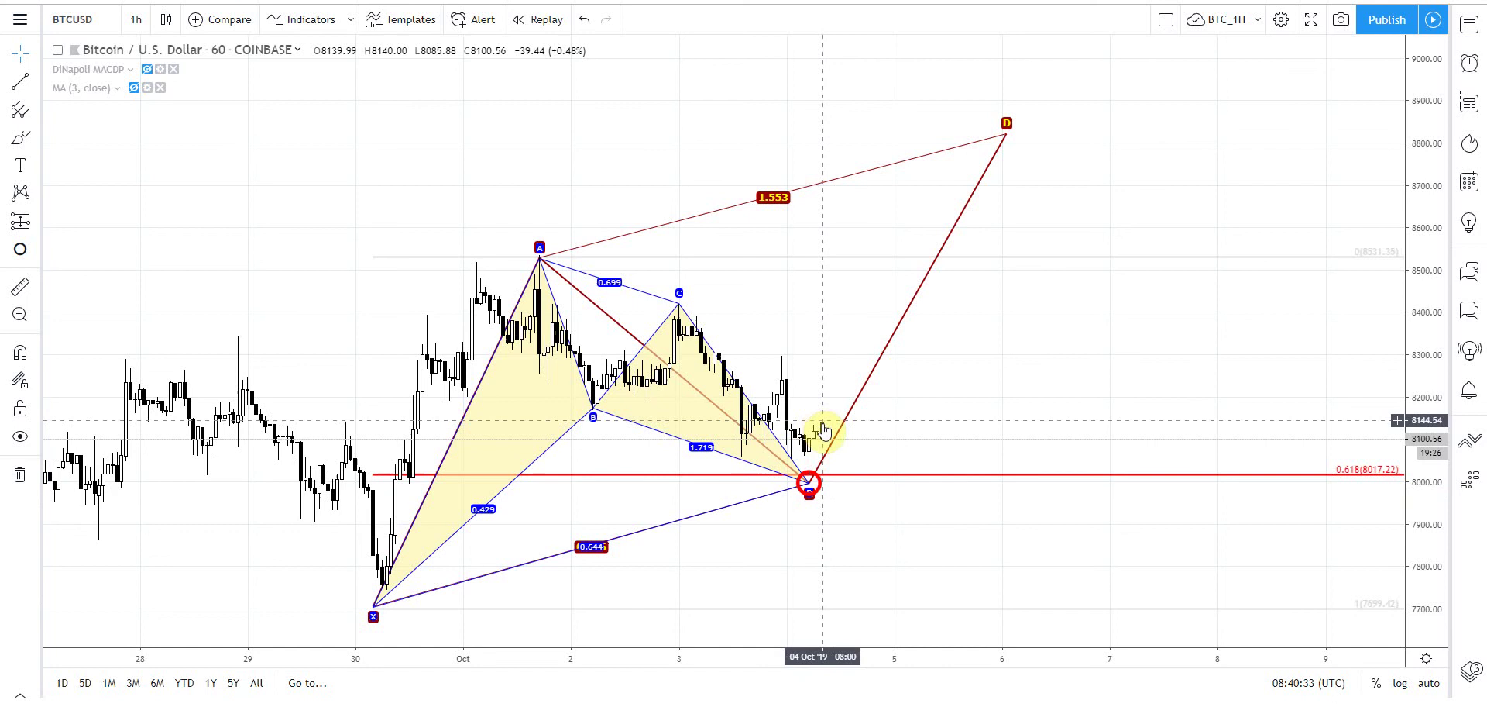
click(808, 484)
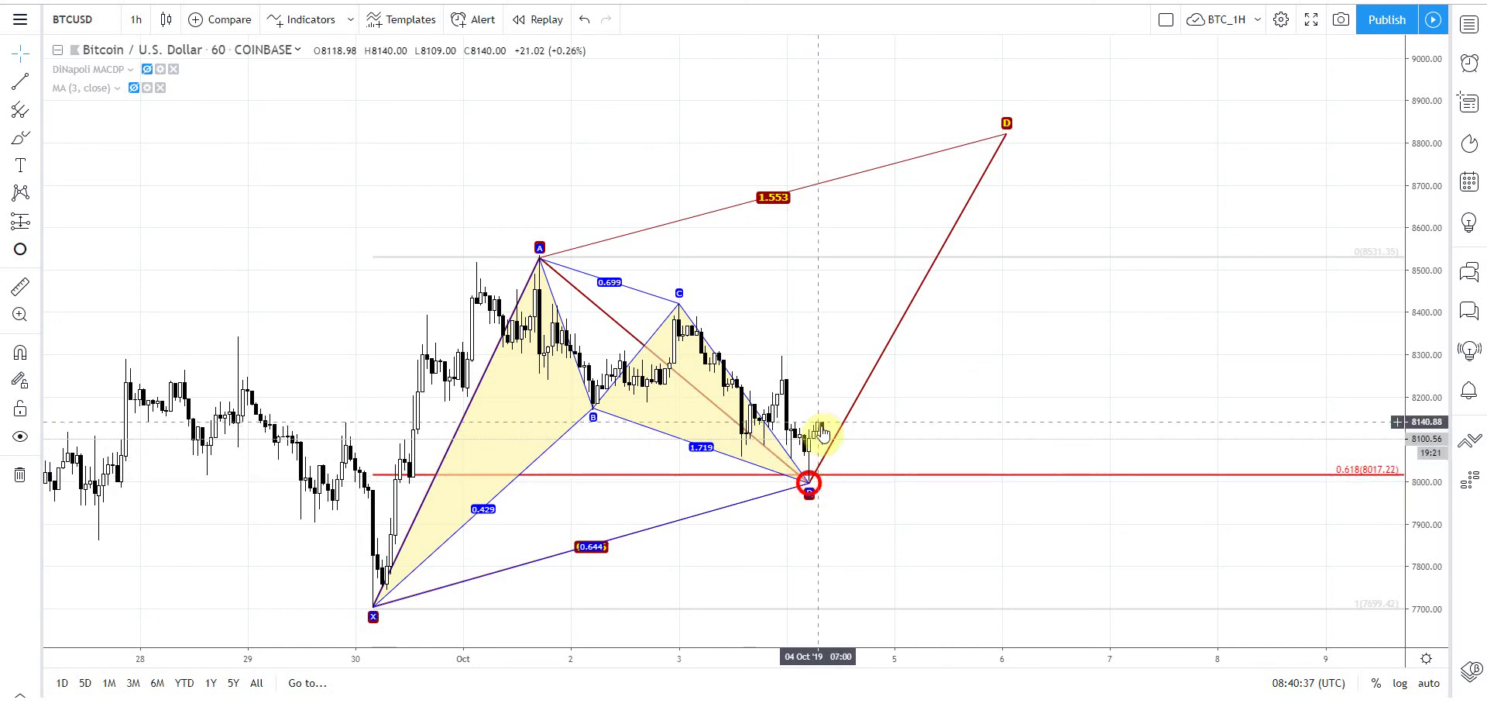
click(828, 447)
click(809, 484)
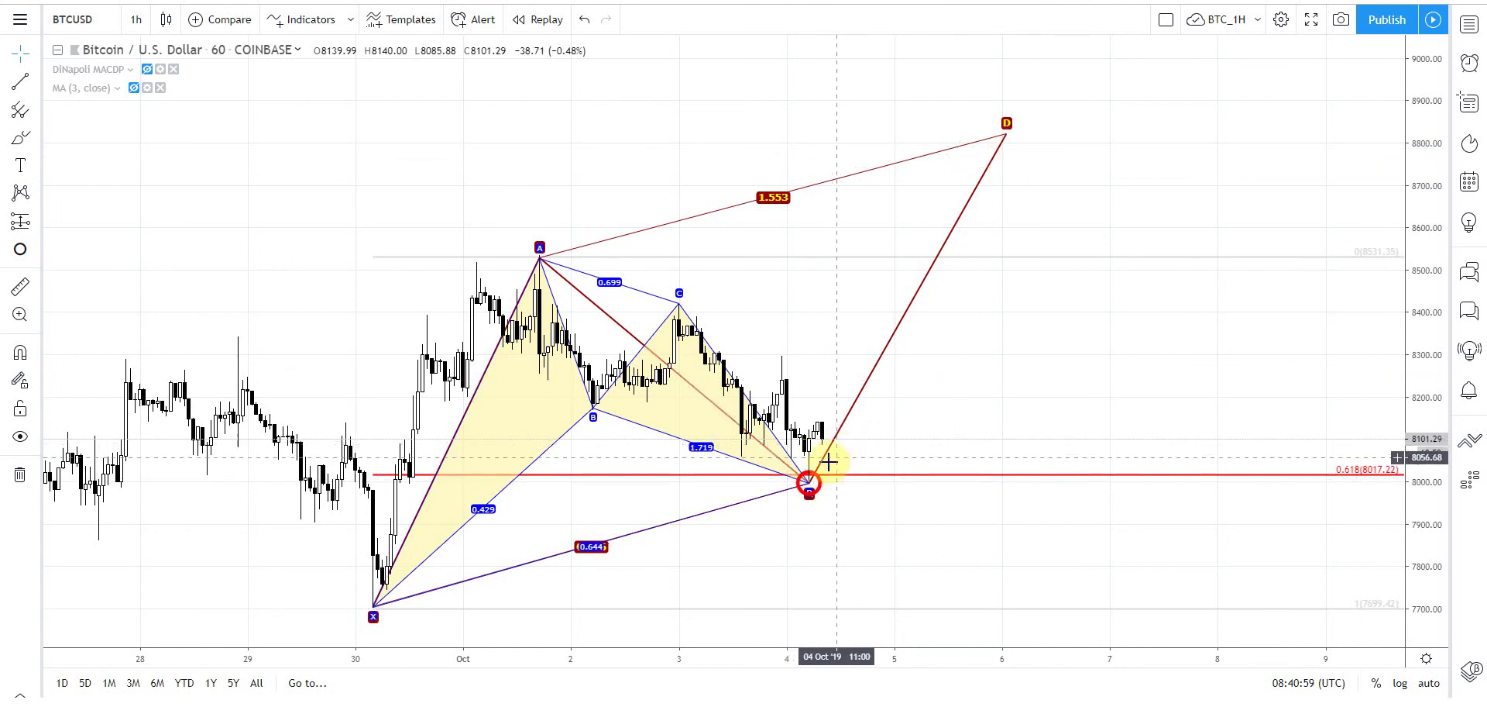
click(808, 481)
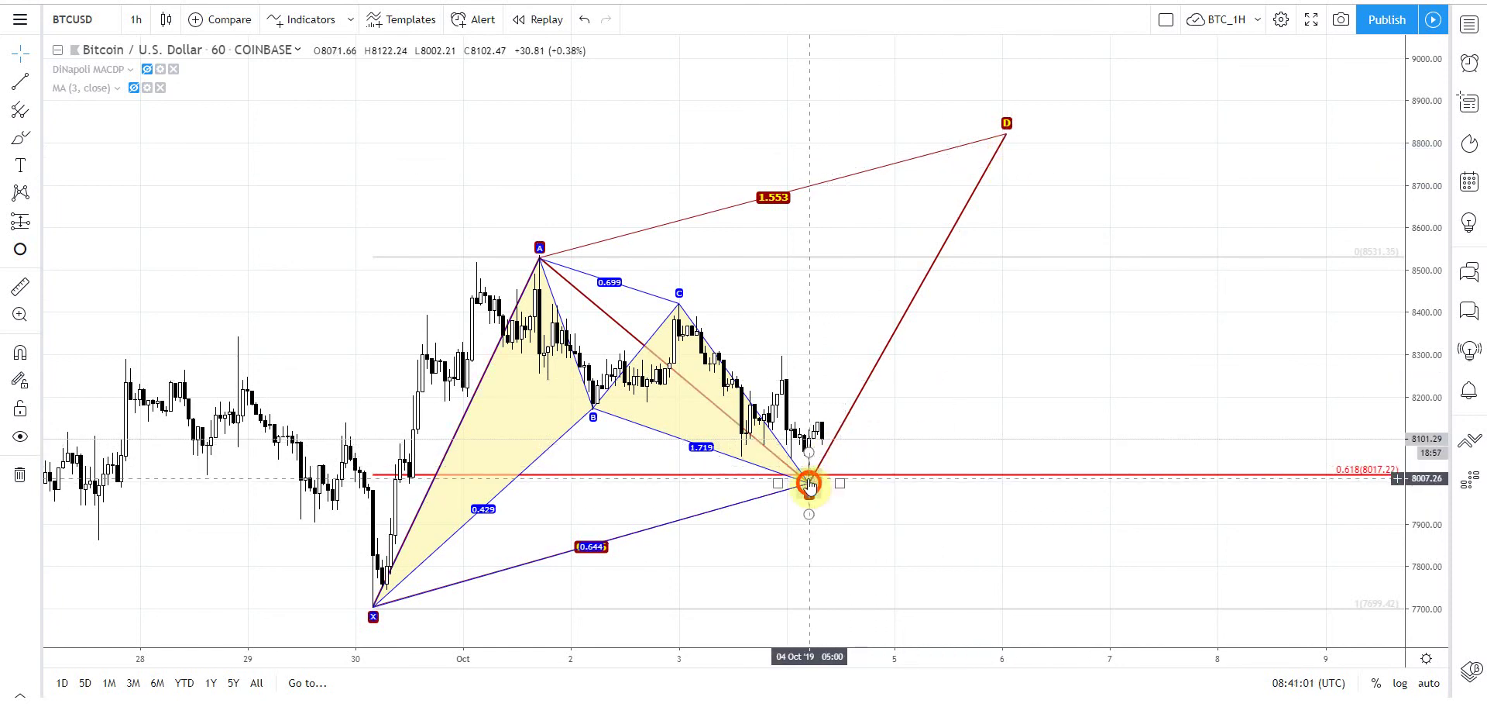
click(844, 484)
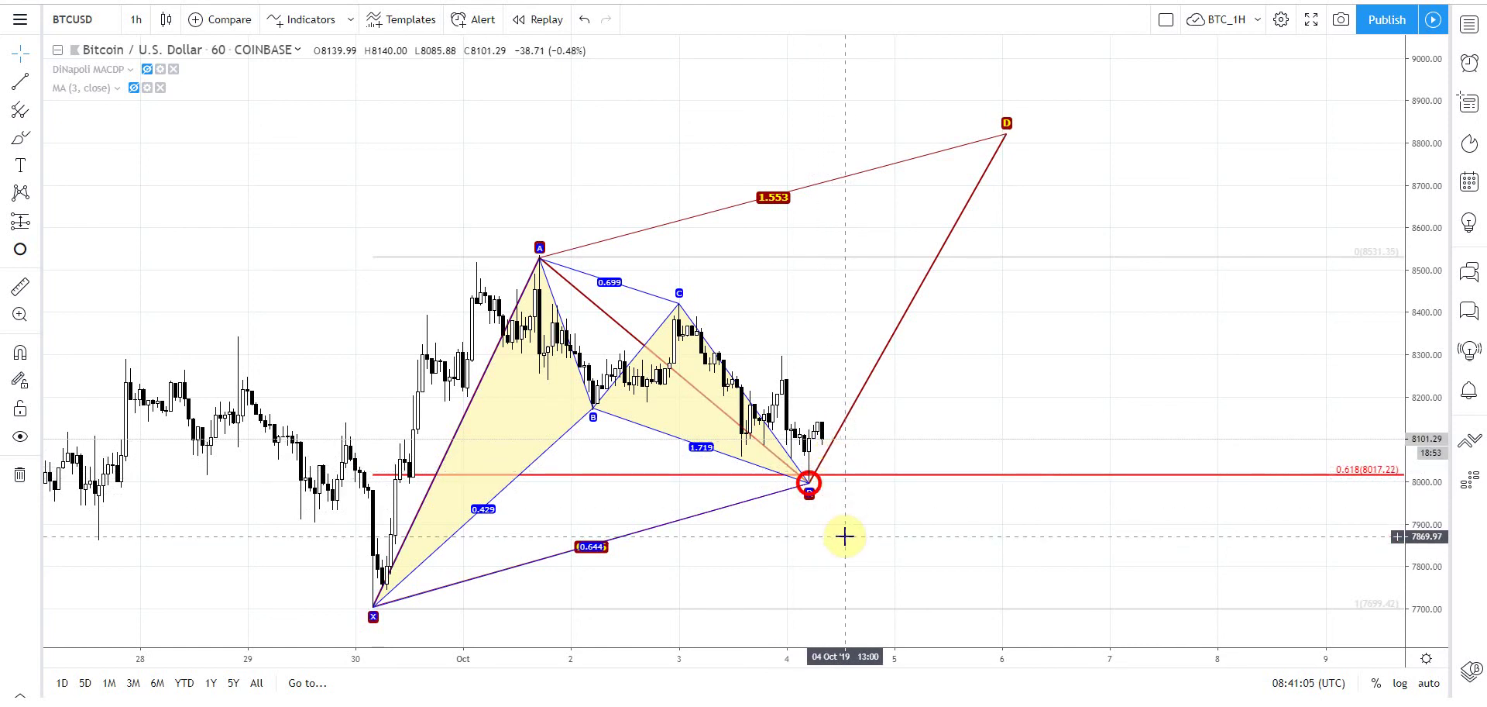